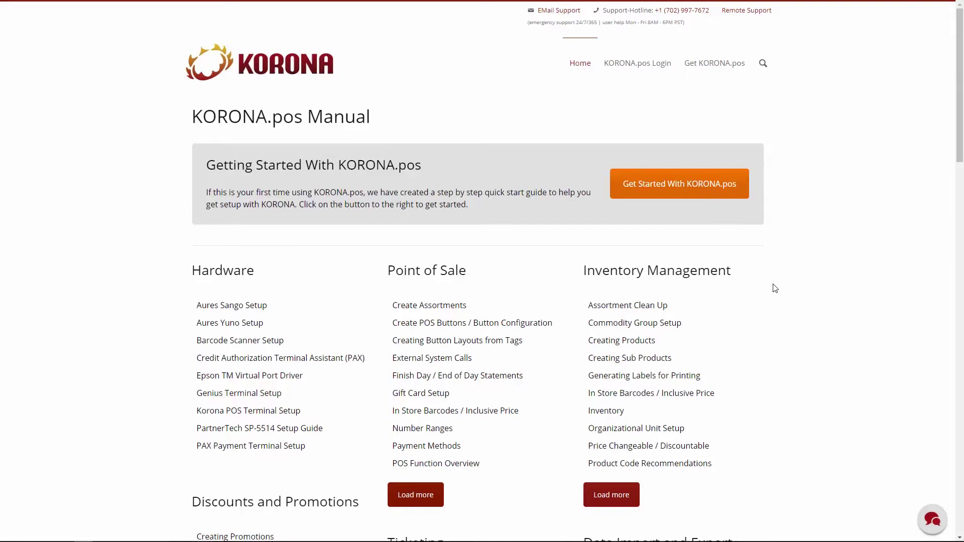
# Open the Get Started with KORONA.pos guide and go to its Step 4: Creating Cashiers & Users page
pyautogui.click(666, 186)
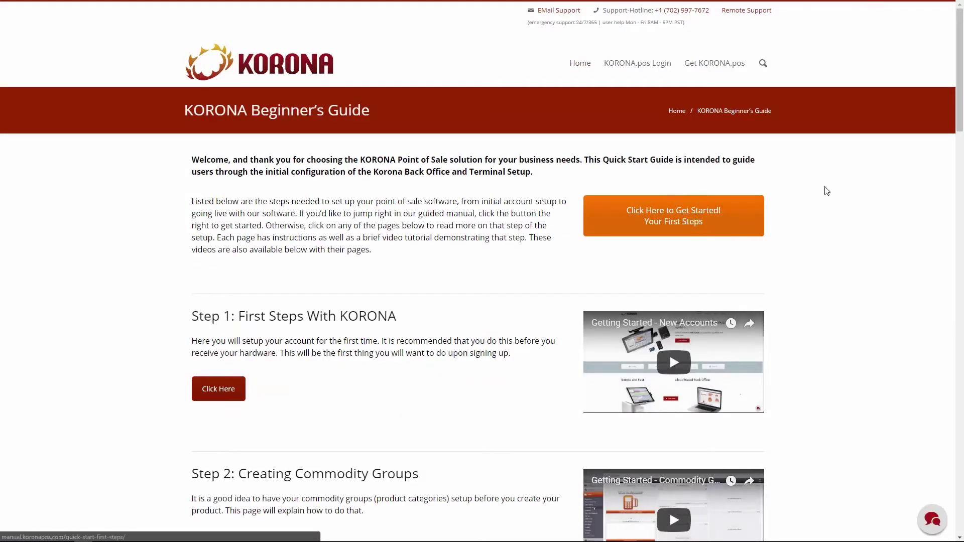
pyautogui.scroll(-1, 807, 228)
pyautogui.scroll(-4, 807, 229)
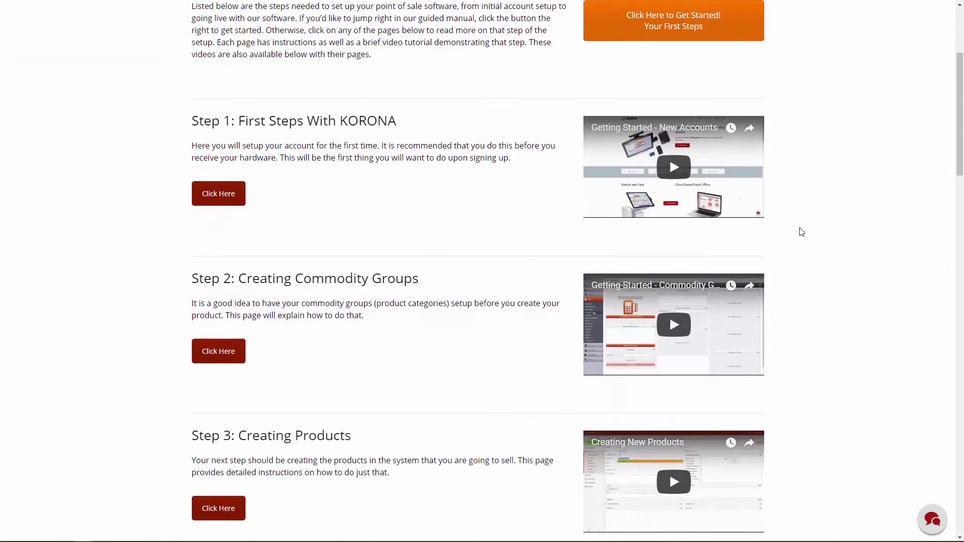
pyautogui.scroll(-4, 802, 232)
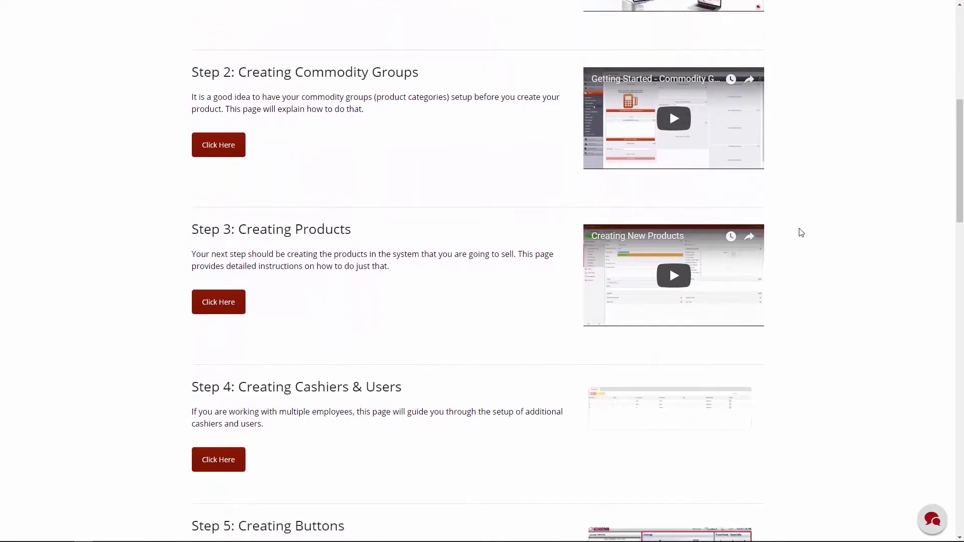
pyautogui.click(224, 459)
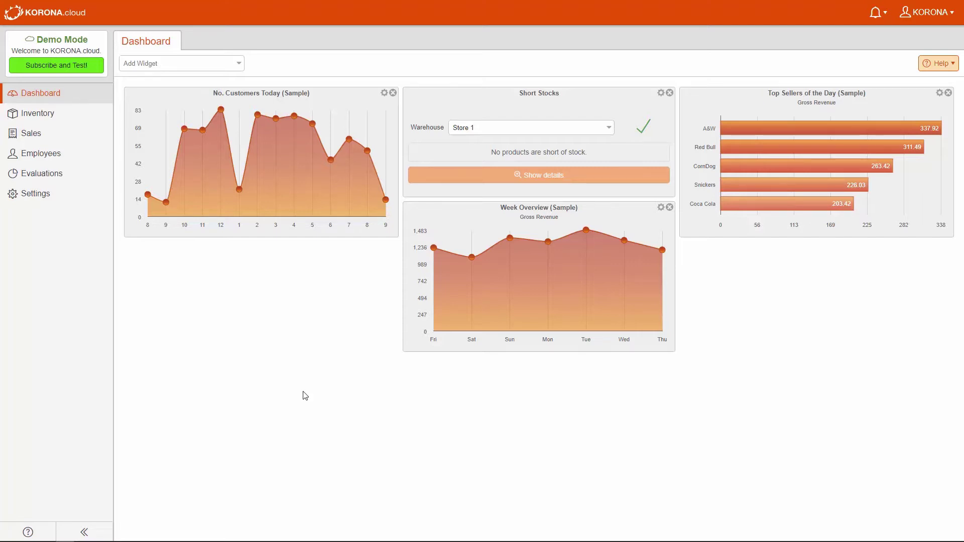
# Open the Cashier Roles list from the Employees section
pyautogui.click(57, 155)
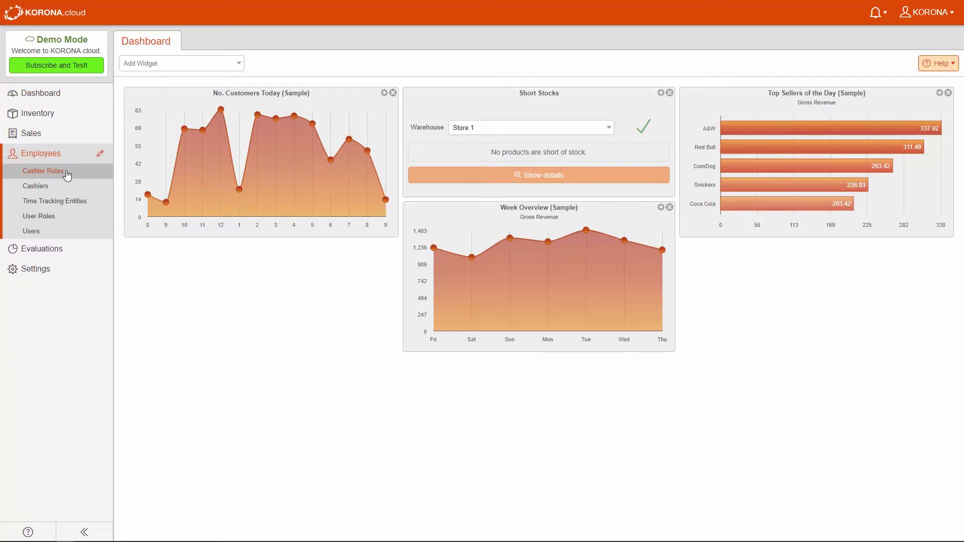
pyautogui.click(67, 173)
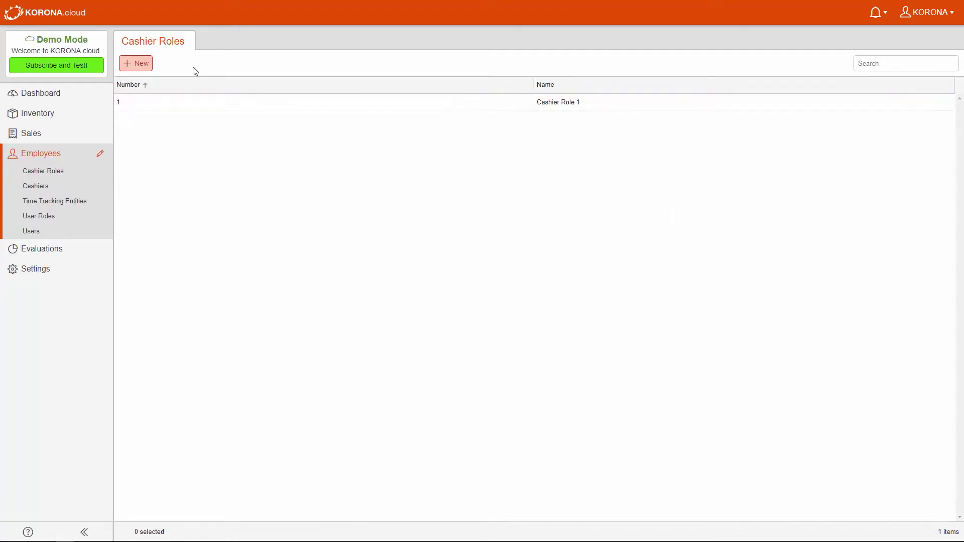
# Create a new cashier role and name it Manager
pyautogui.click(140, 64)
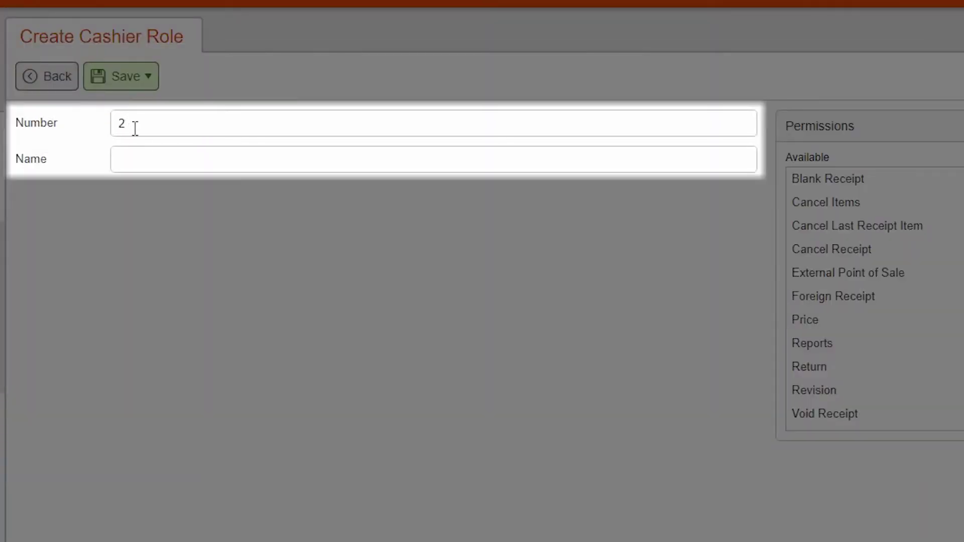
pyautogui.click(148, 161)
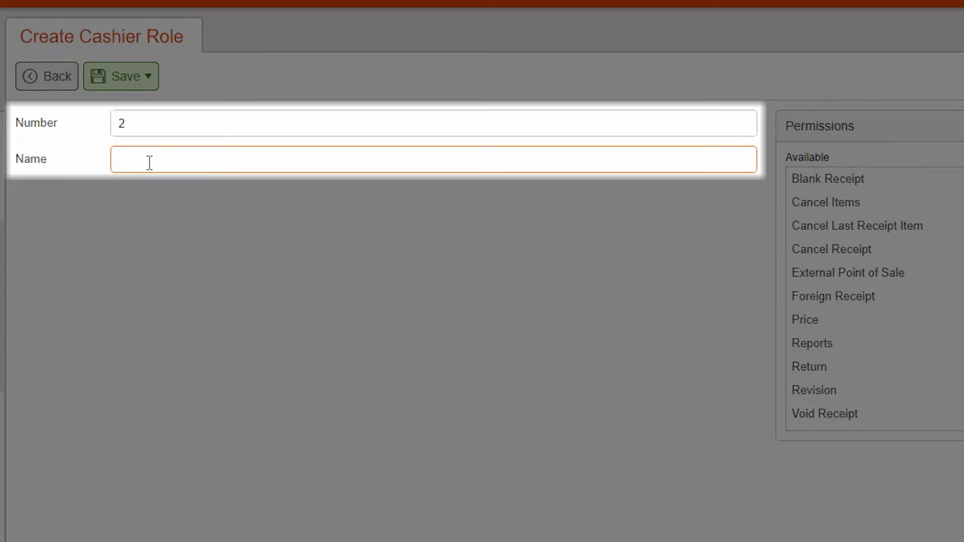
pyautogui.write('Manager')
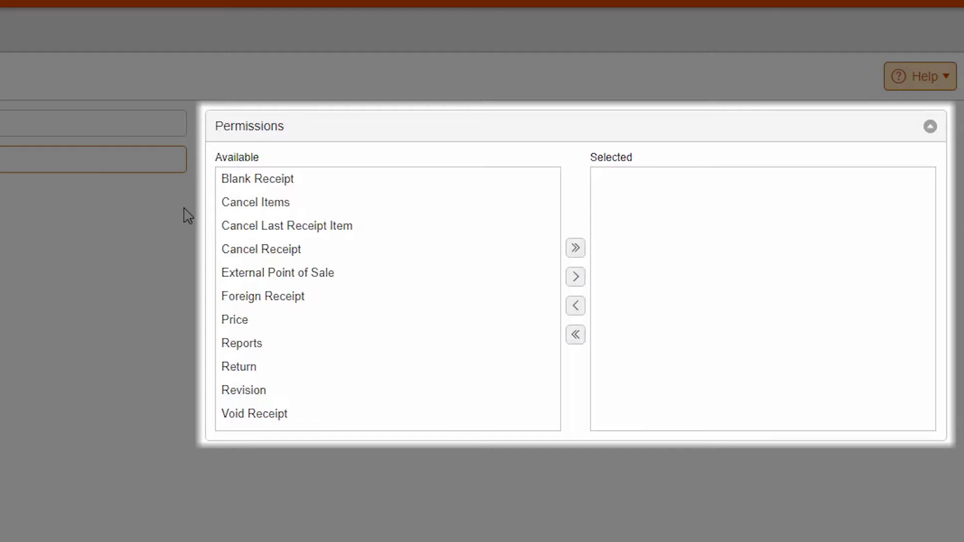
# Grant the Manager role every permission except External Point of Sale, and save it
pyautogui.click(368, 188)
pyautogui.click(575, 277)
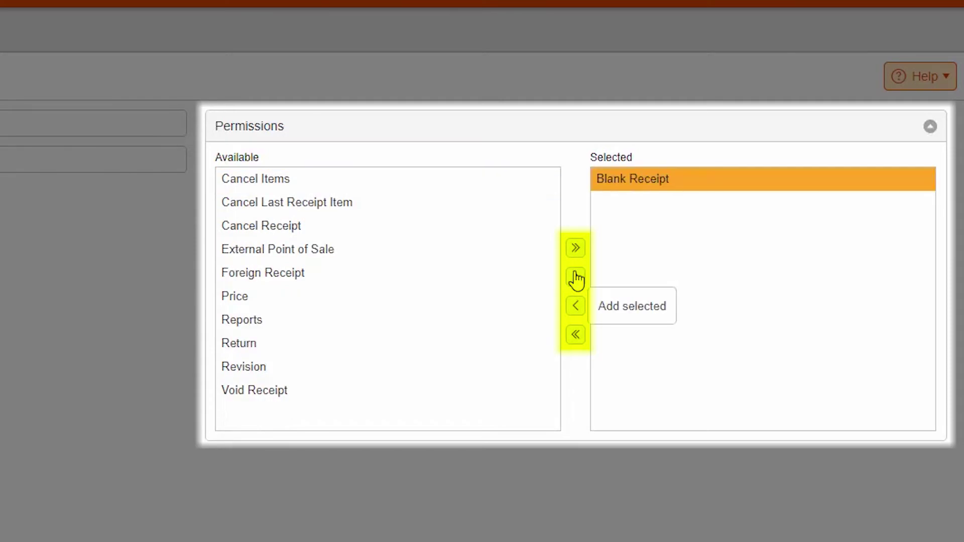
pyautogui.click(576, 305)
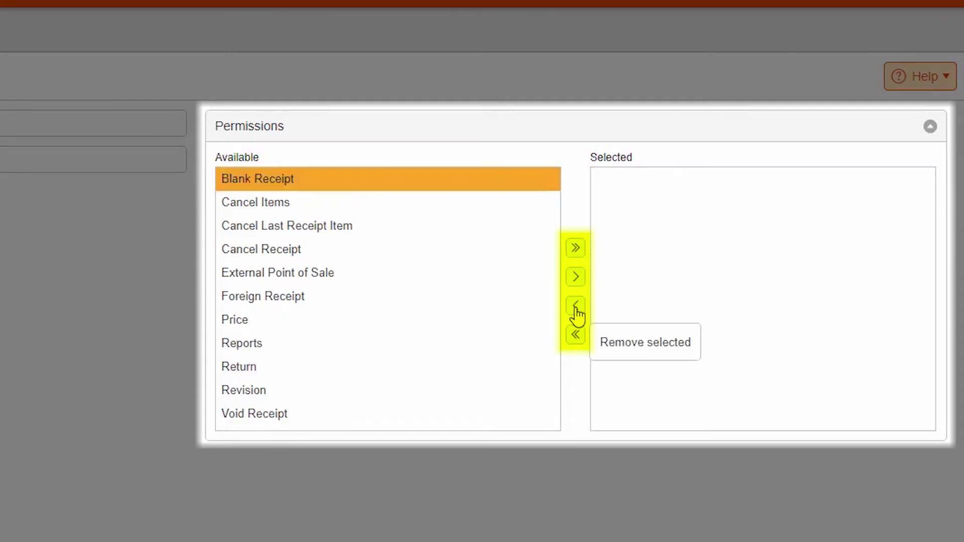
pyautogui.click(576, 249)
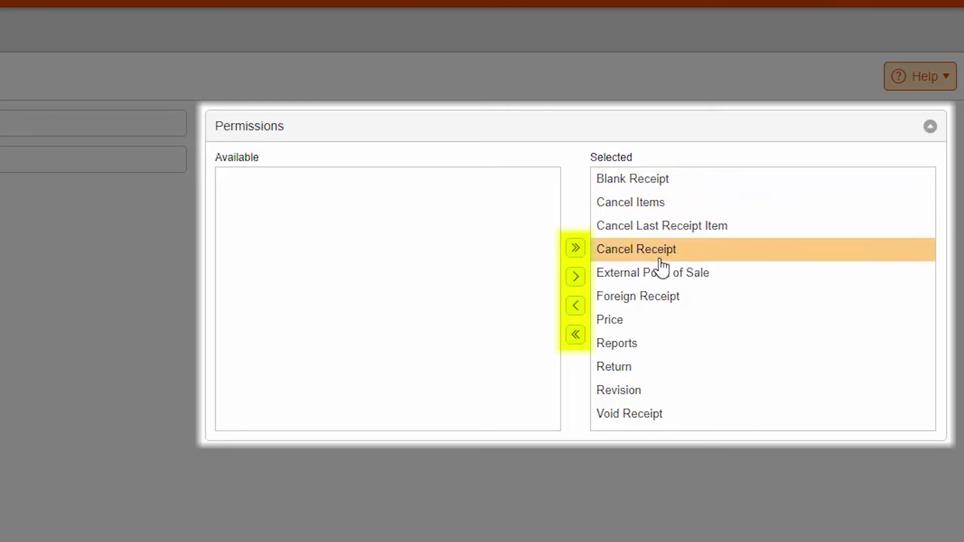
pyautogui.click(657, 276)
pyautogui.click(575, 306)
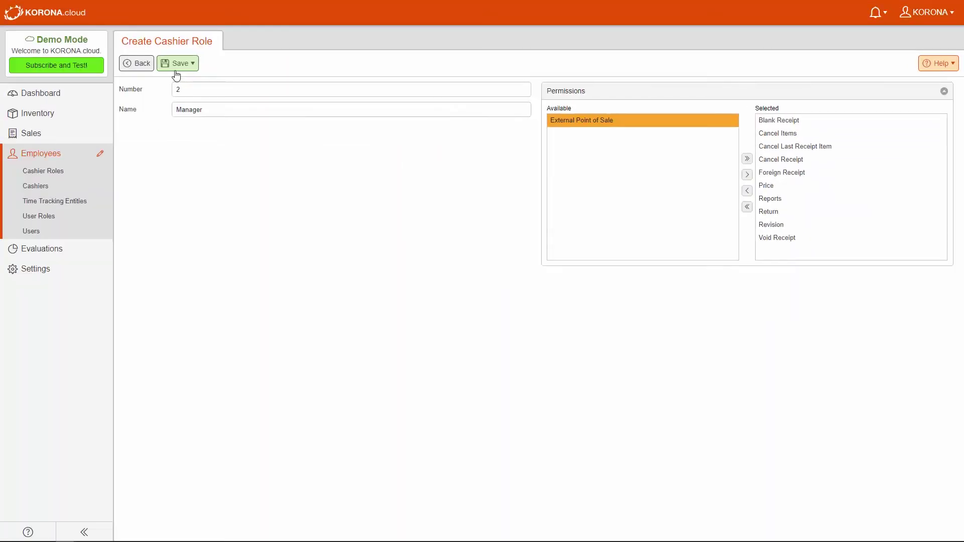
pyautogui.click(174, 63)
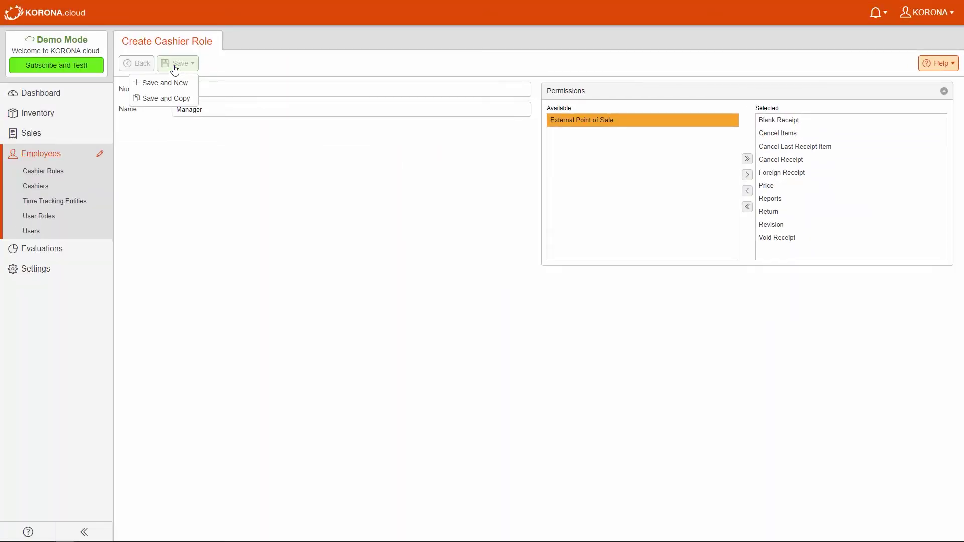
# Open the existing cashier, replace its first and last name, and set login code 1234
pyautogui.click(60, 185)
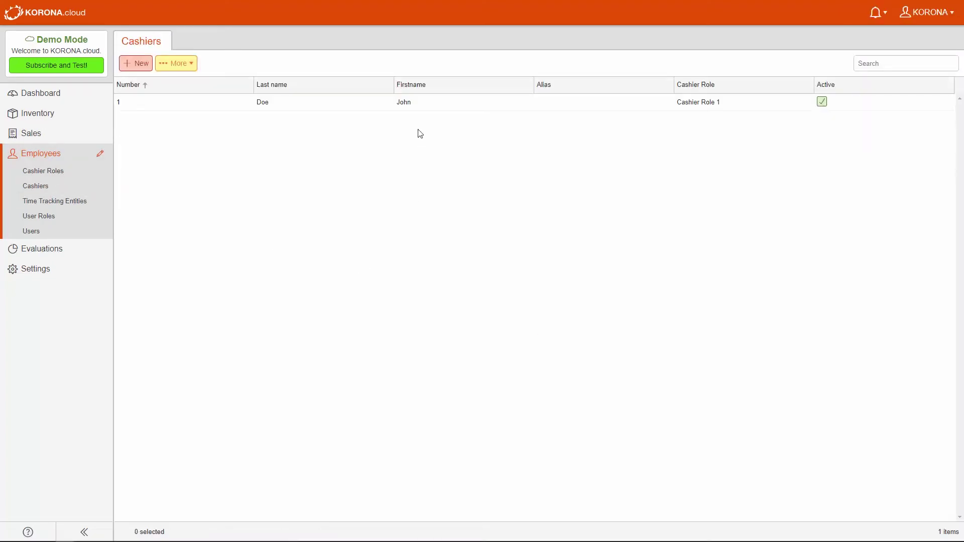
pyautogui.doubleClick(401, 102)
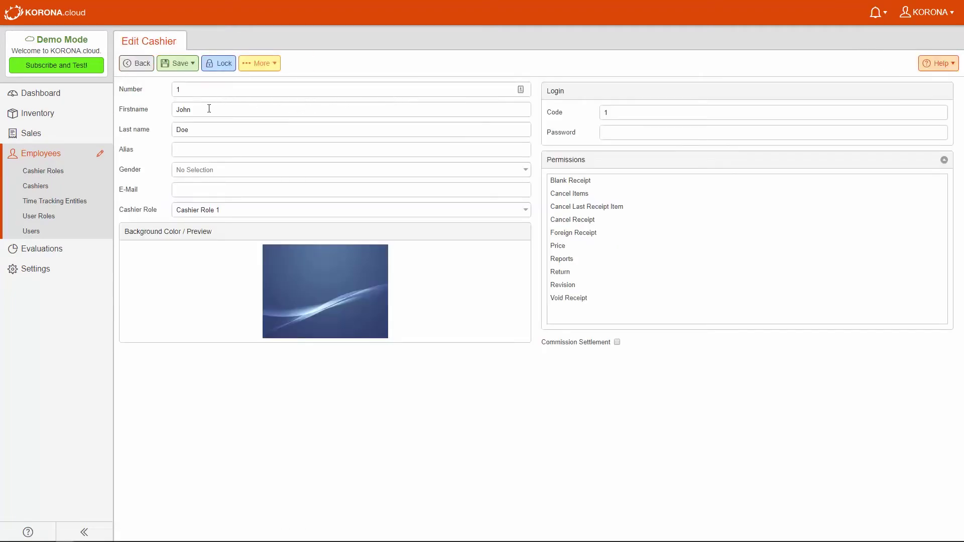
pyautogui.doubleClick(205, 114)
pyautogui.write('Seamus')
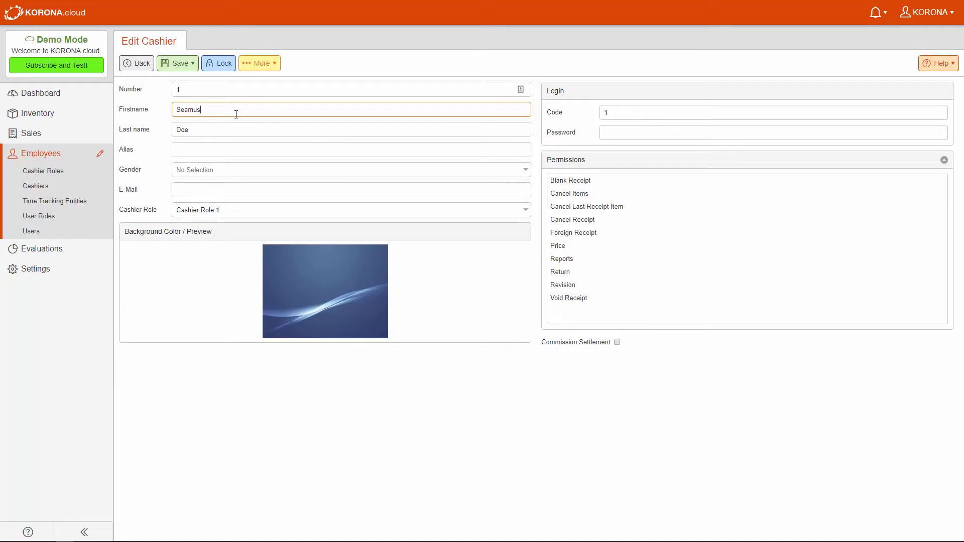
pyautogui.press('Tab')
pyautogui.write('Mi')
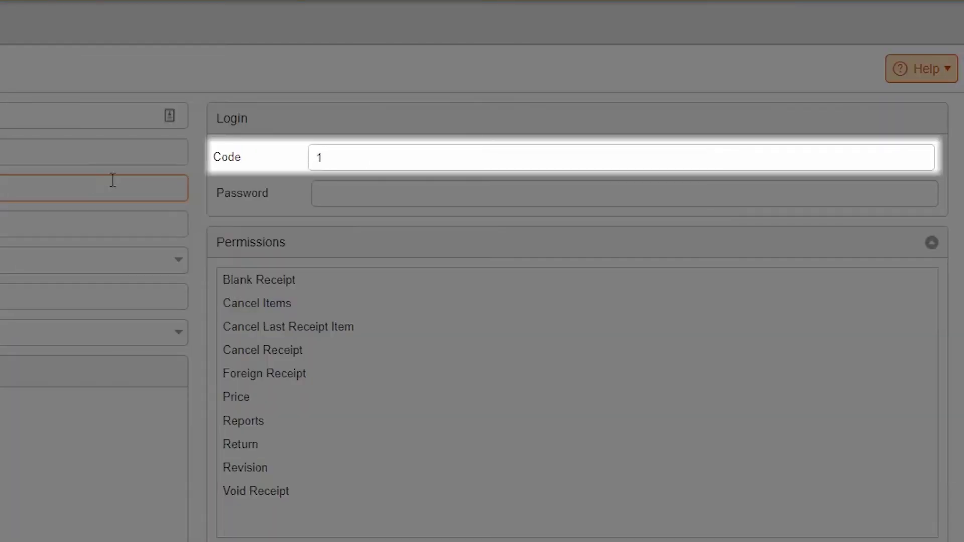
pyautogui.doubleClick(355, 157)
pyautogui.write('1234')
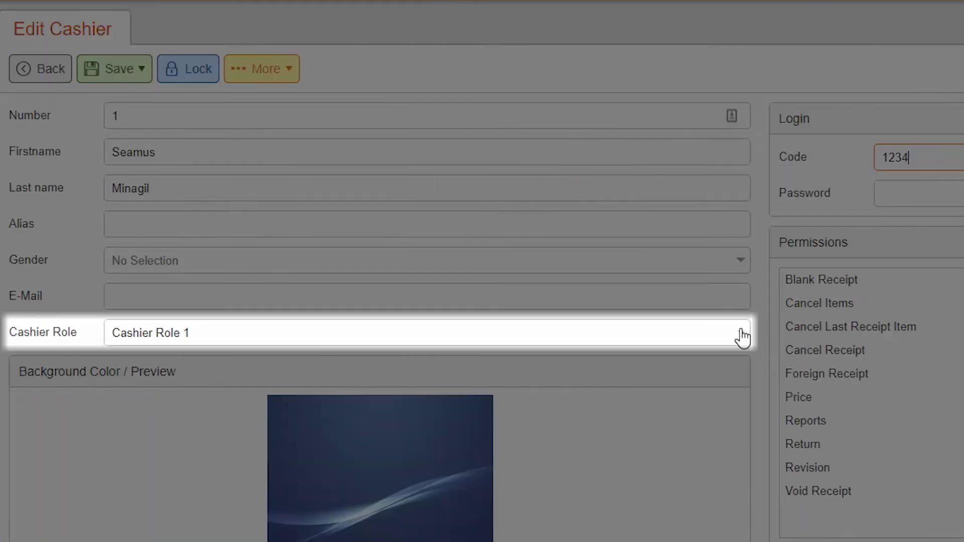
# Assign the Manager cashier role and enter the cashier's alias
pyautogui.click(741, 338)
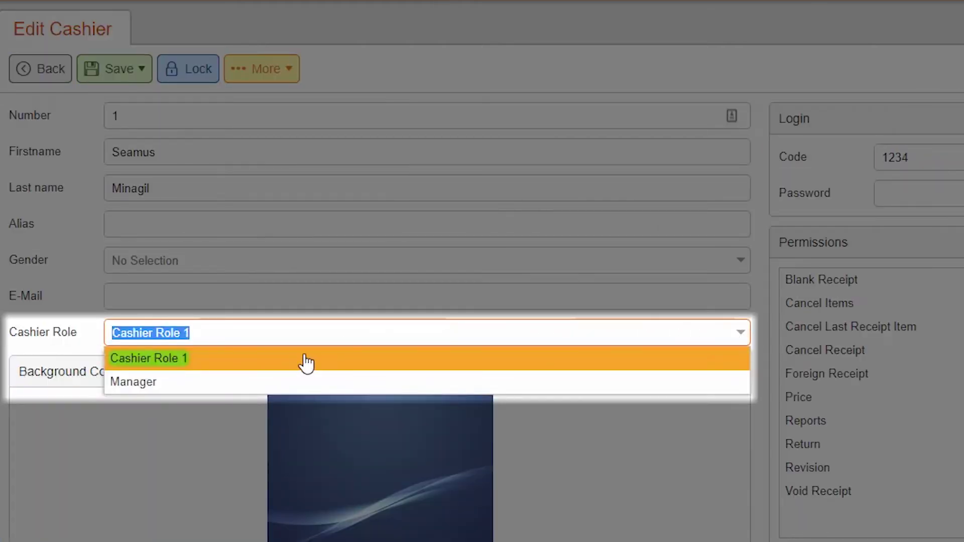
pyautogui.click(172, 388)
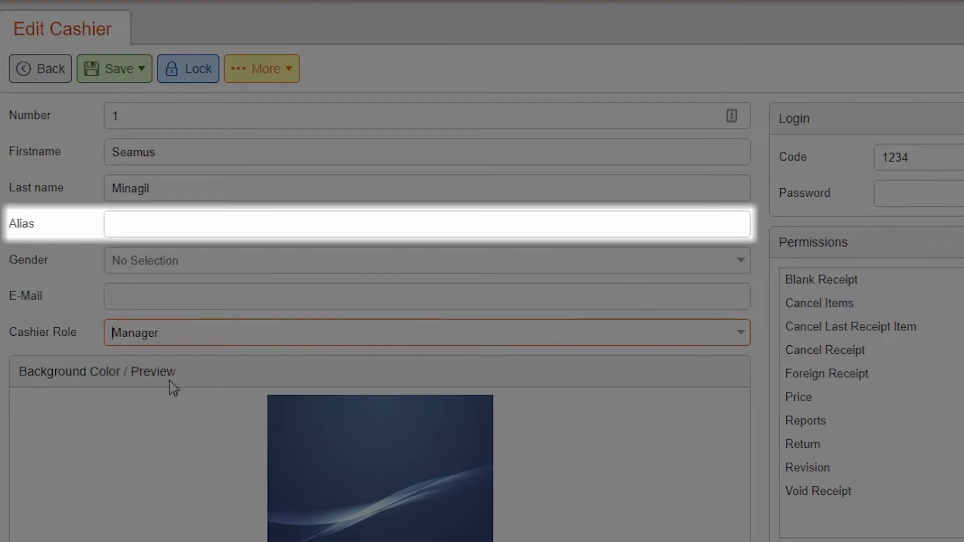
pyautogui.click(191, 226)
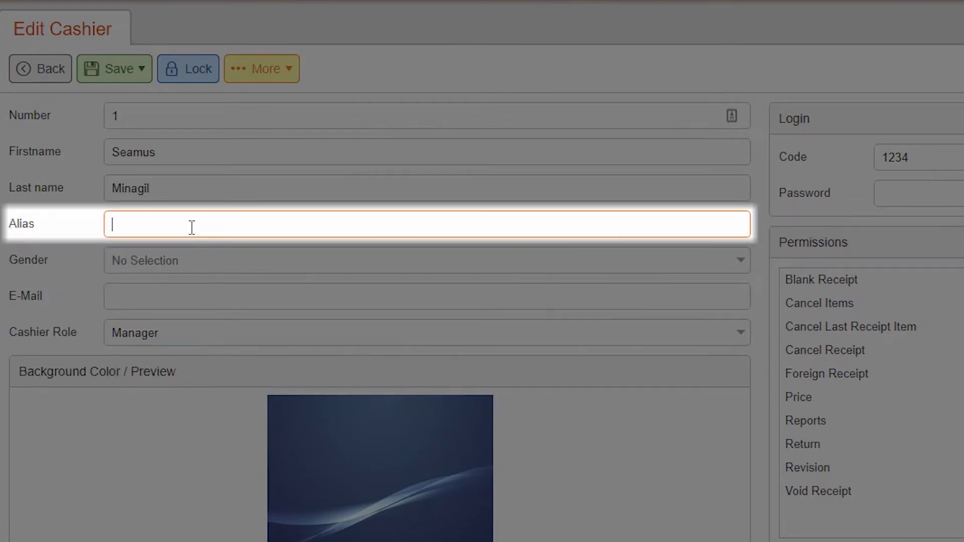
pyautogui.write('Sean')
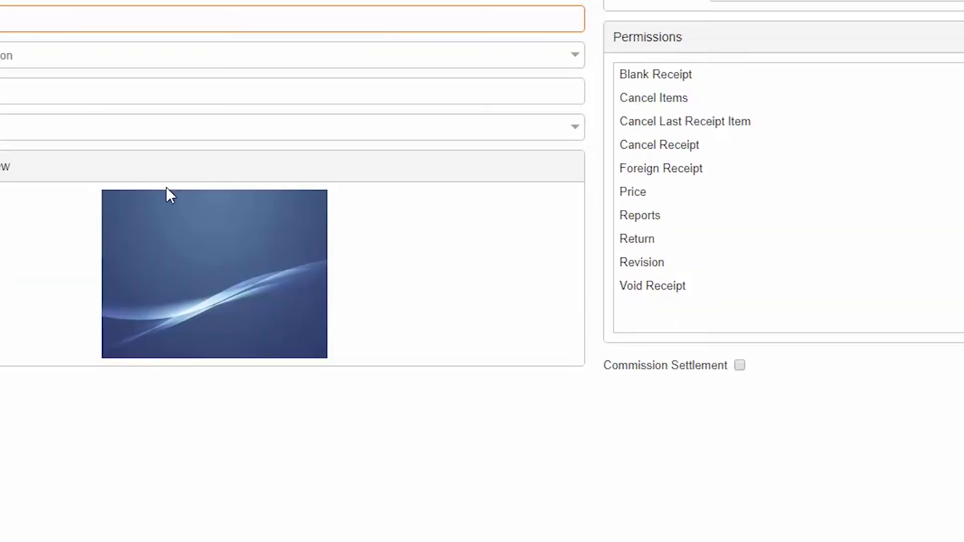
# Set the cashier's background colour to mint green and save the cashier
pyautogui.click(217, 259)
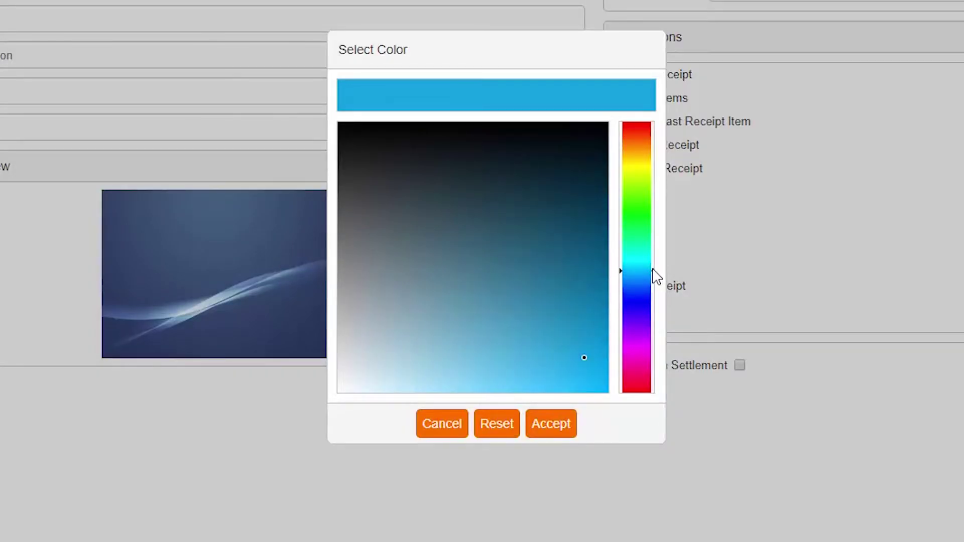
pyautogui.moveTo(652, 276)
pyautogui.mouseDown()
pyautogui.moveTo(654, 250)
pyautogui.moveTo(645, 246)
pyautogui.mouseUp()
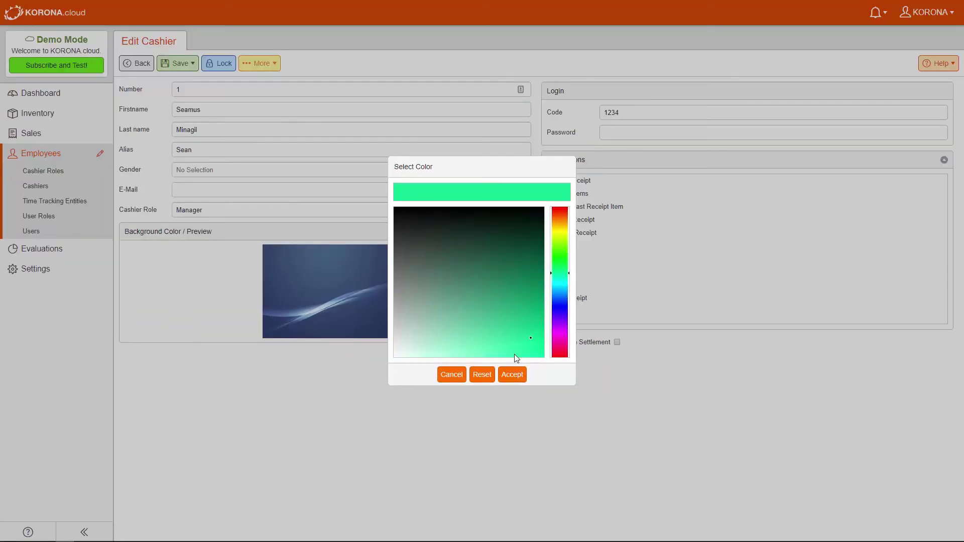
pyautogui.click(511, 375)
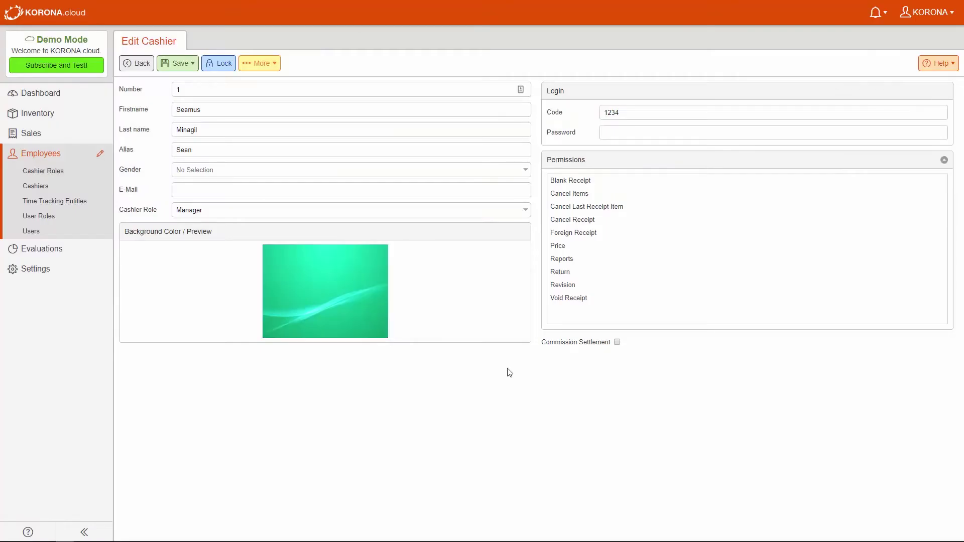
pyautogui.click(180, 66)
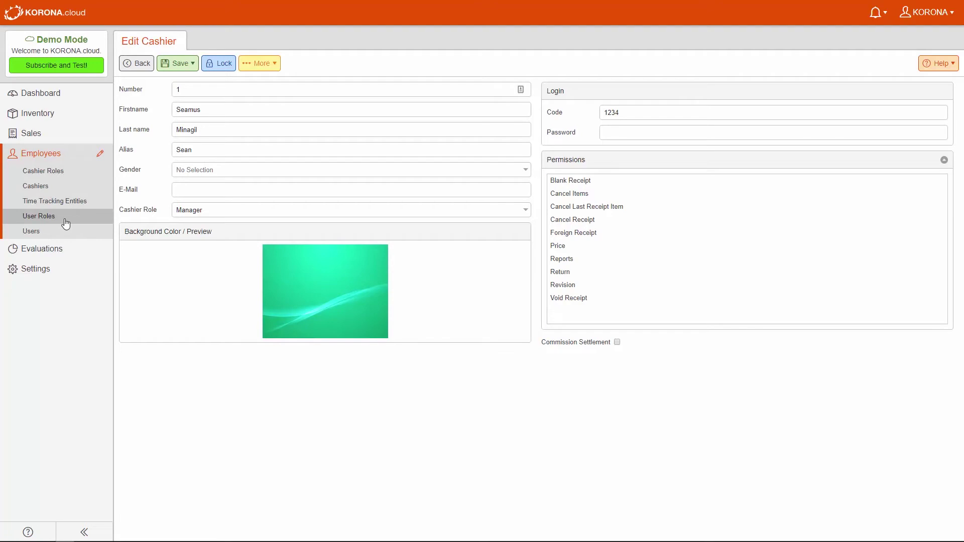
# Open the Manager user role and uncheck ABC Analysis under Evaluations permissions
pyautogui.click(39, 216)
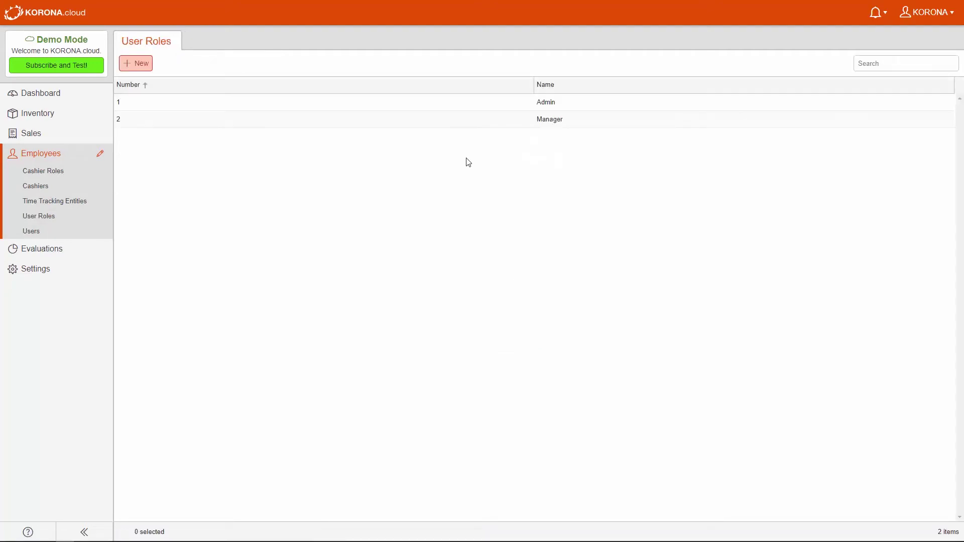
pyautogui.doubleClick(420, 118)
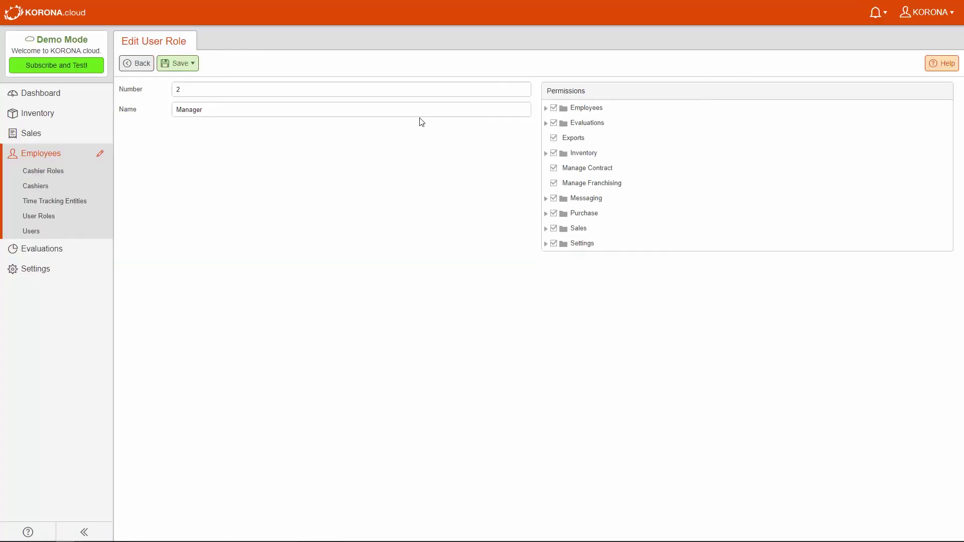
pyautogui.moveTo(251, 110); pyautogui.dragTo(173, 113)
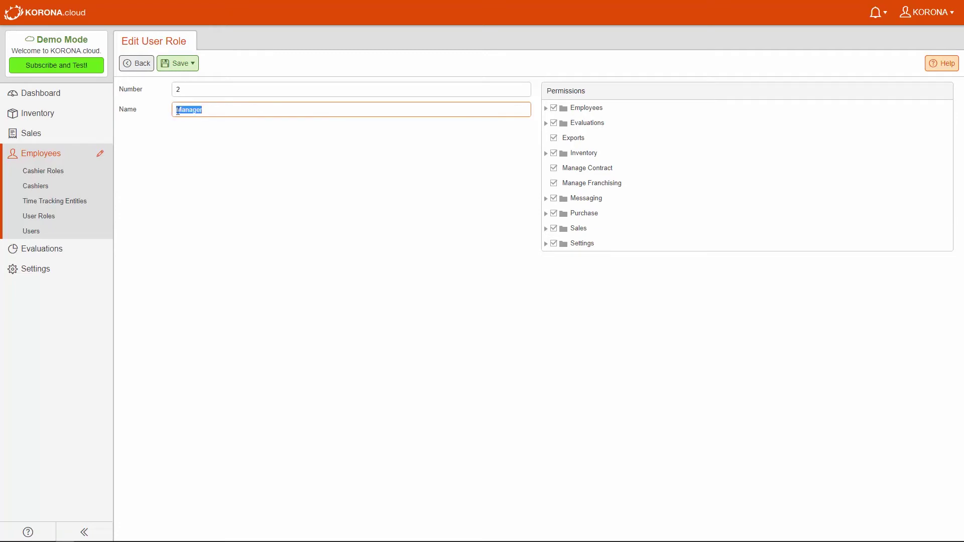
pyautogui.click(217, 115)
pyautogui.click(546, 123)
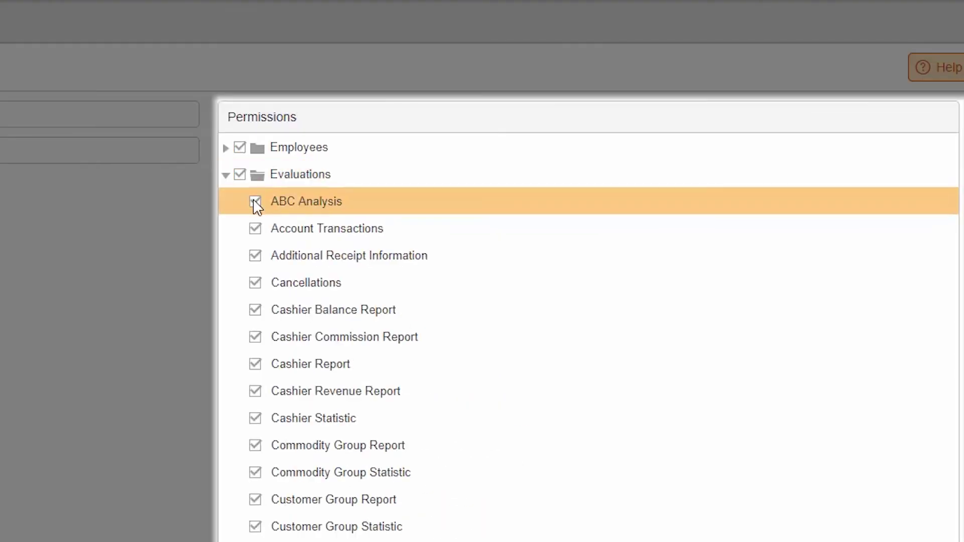
pyautogui.click(254, 201)
# Revoke Create, Delete, Edit and List Customer Orders under Inventory, then save the role
pyautogui.click(225, 175)
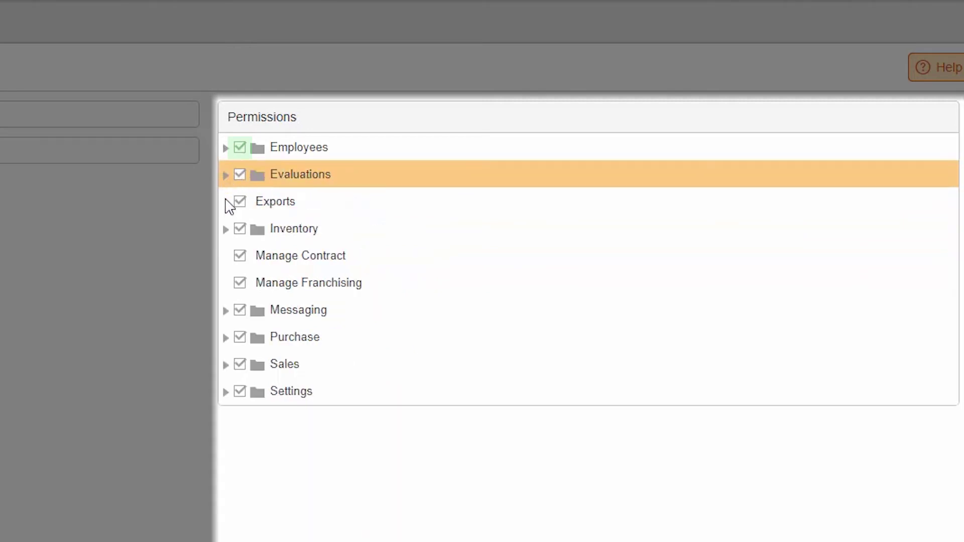
pyautogui.click(226, 229)
pyautogui.click(241, 256)
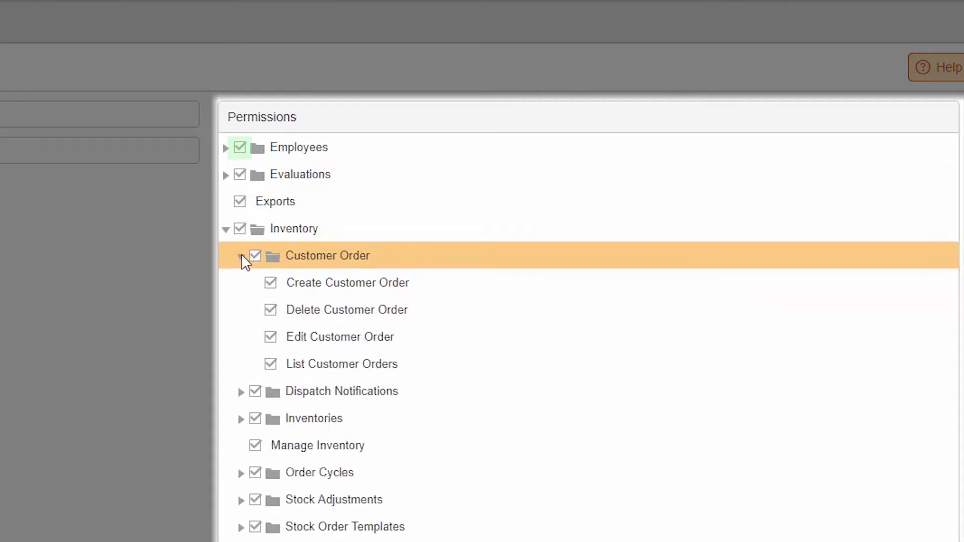
pyautogui.click(270, 282)
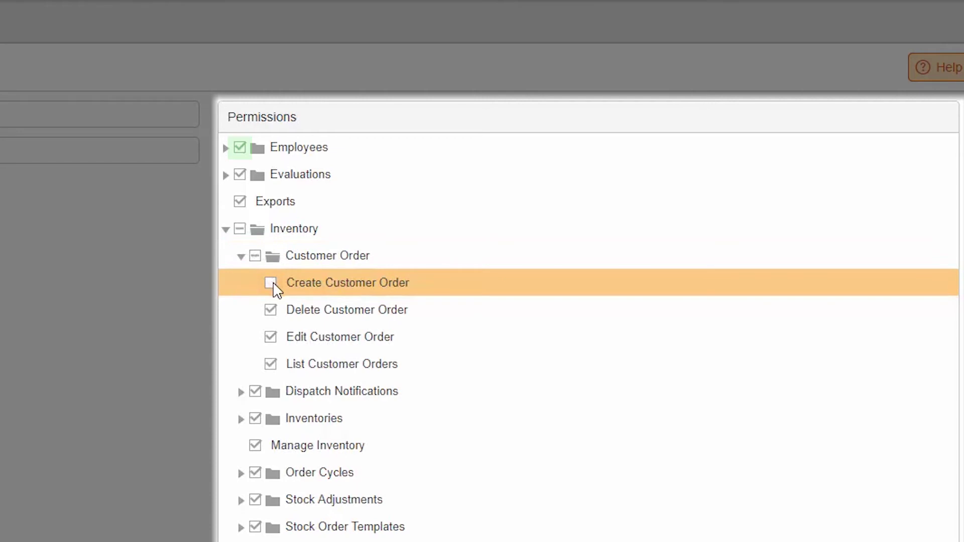
pyautogui.click(270, 308)
pyautogui.click(270, 337)
pyautogui.click(270, 362)
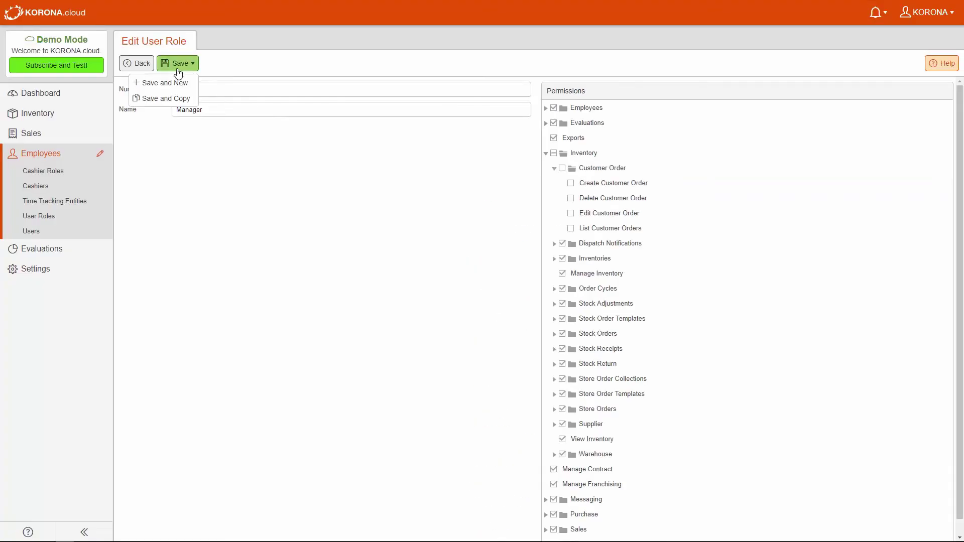
pyautogui.click(179, 66)
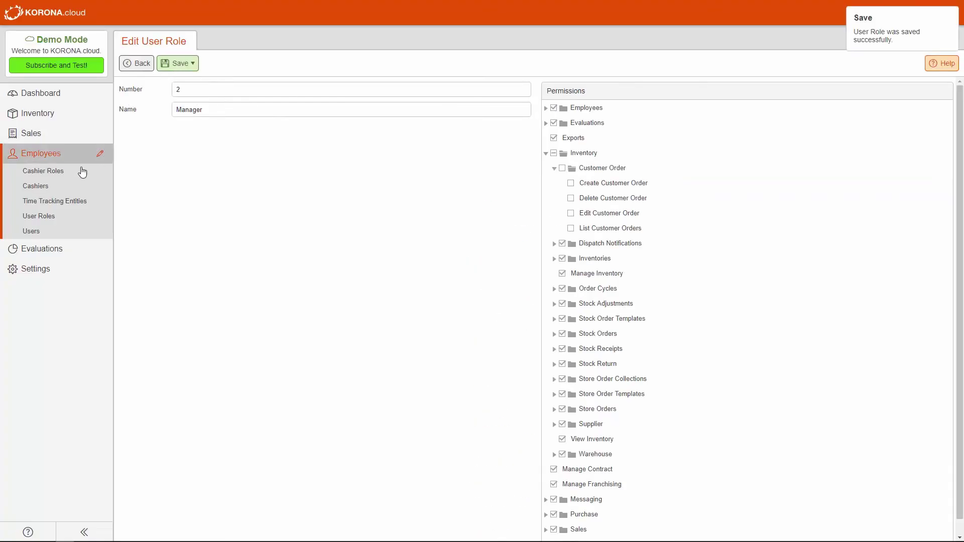
# Create a new user and enter and confirm its support e-mail address
pyautogui.click(77, 232)
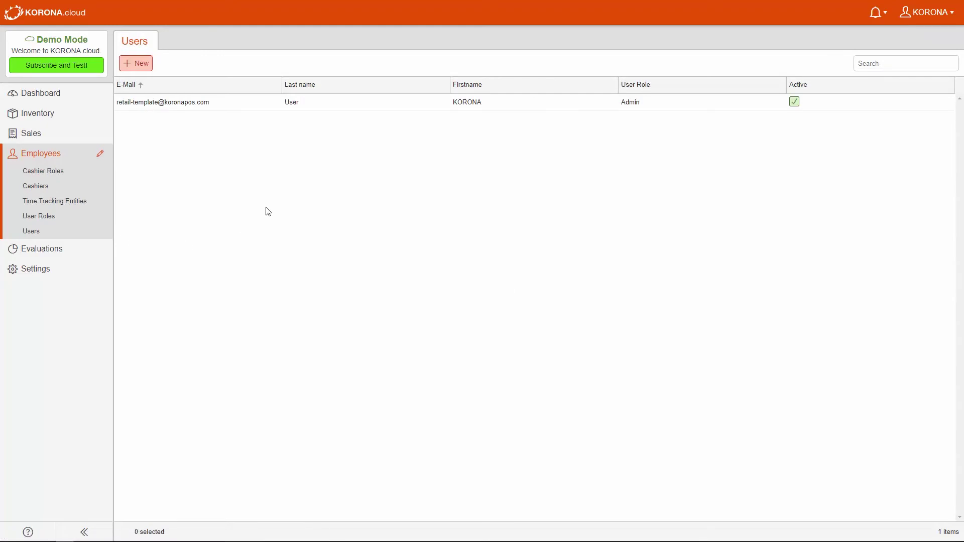
pyautogui.click(137, 64)
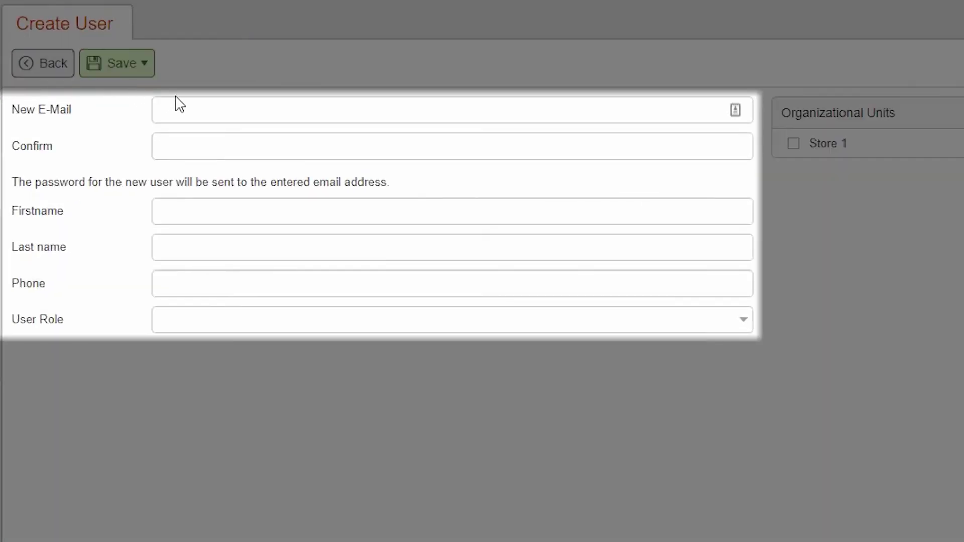
pyautogui.click(199, 109)
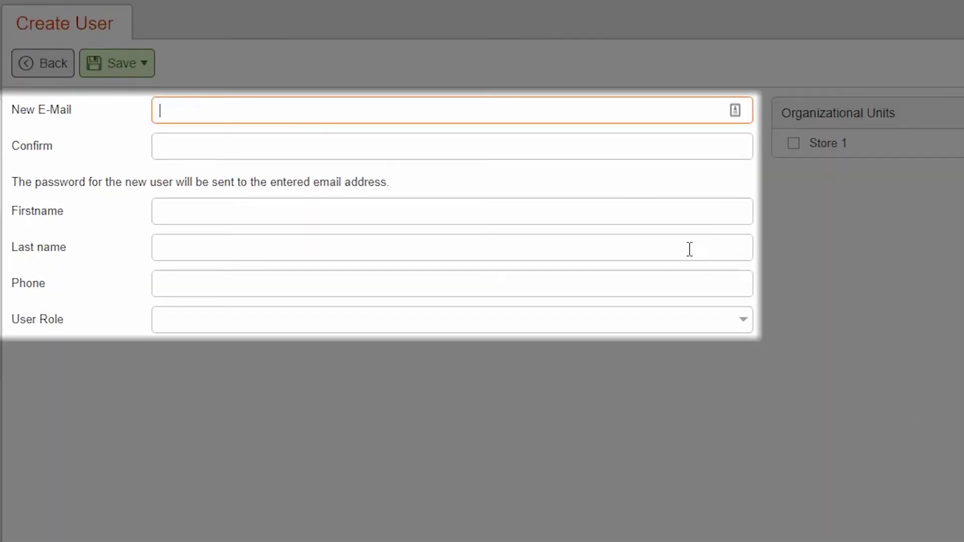
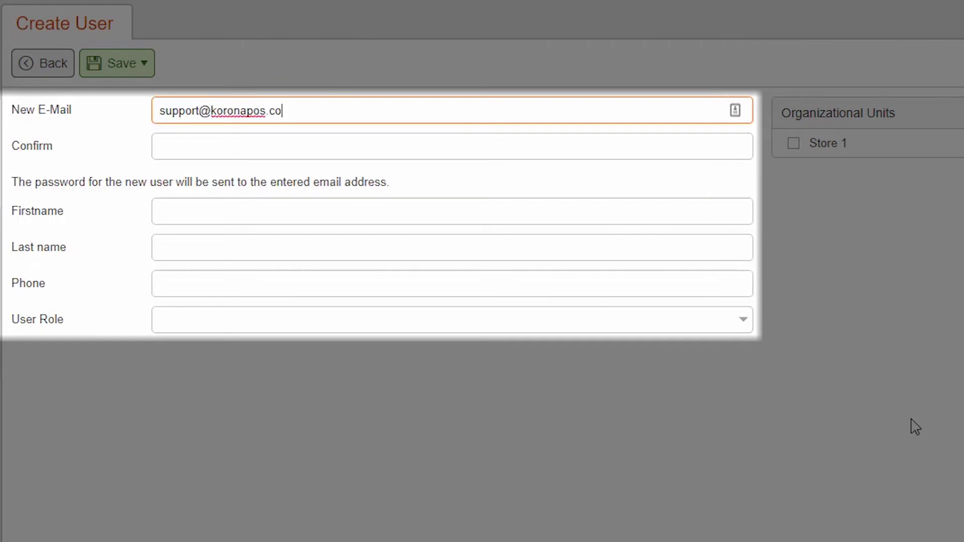
pyautogui.press('Tab')
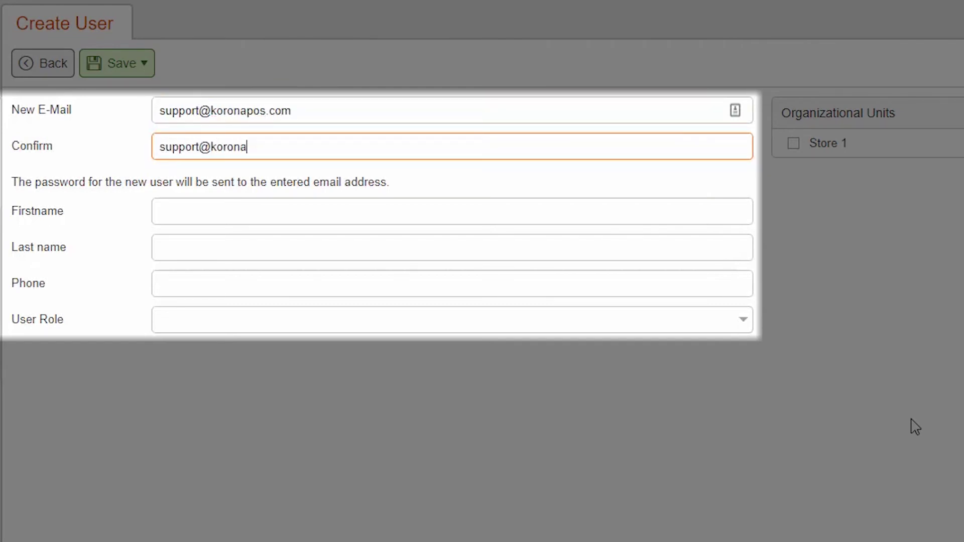
# Enter first name Korona, last name Support, a phone number, and choose the Manager user role
pyautogui.click(441, 215)
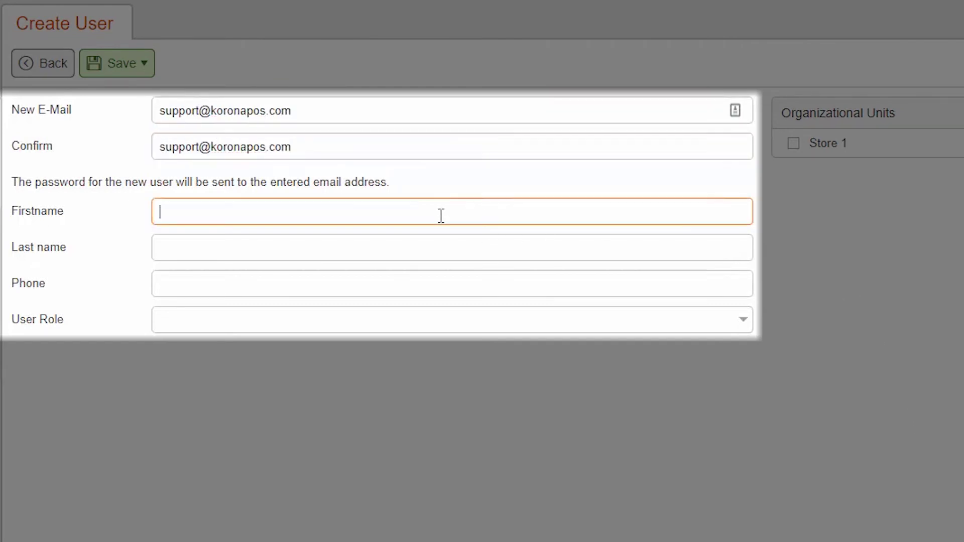
pyautogui.write('Korona')
pyautogui.click(661, 254)
pyautogui.write('Support')
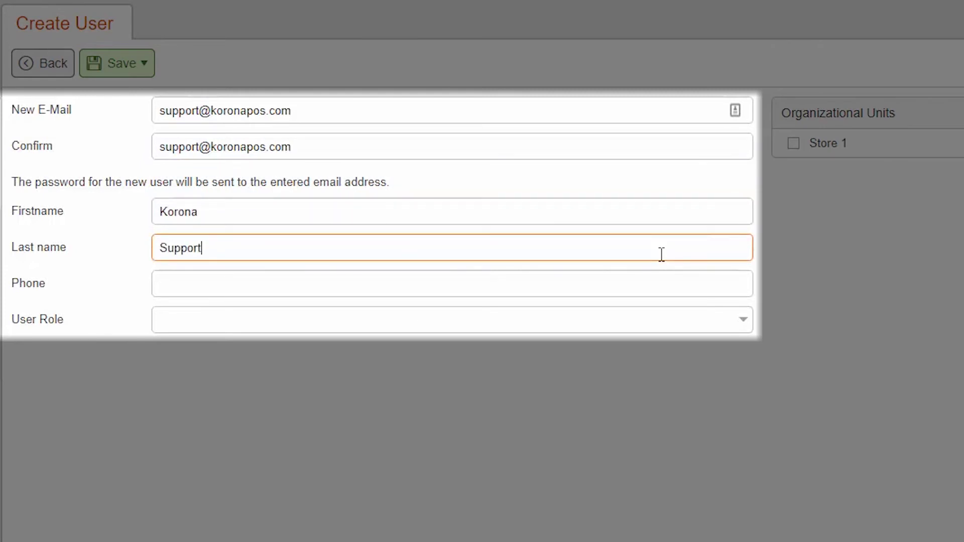
pyautogui.press('Tab')
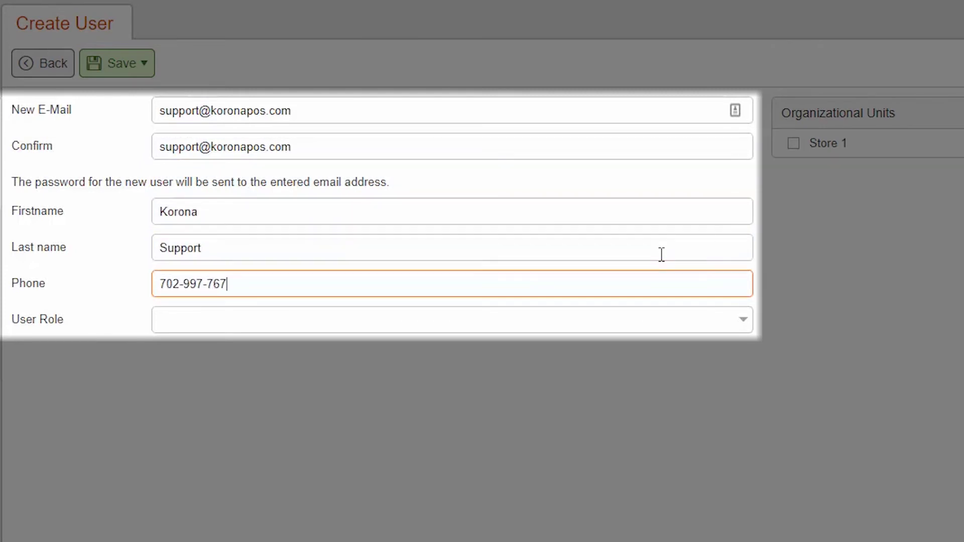
pyautogui.click(748, 323)
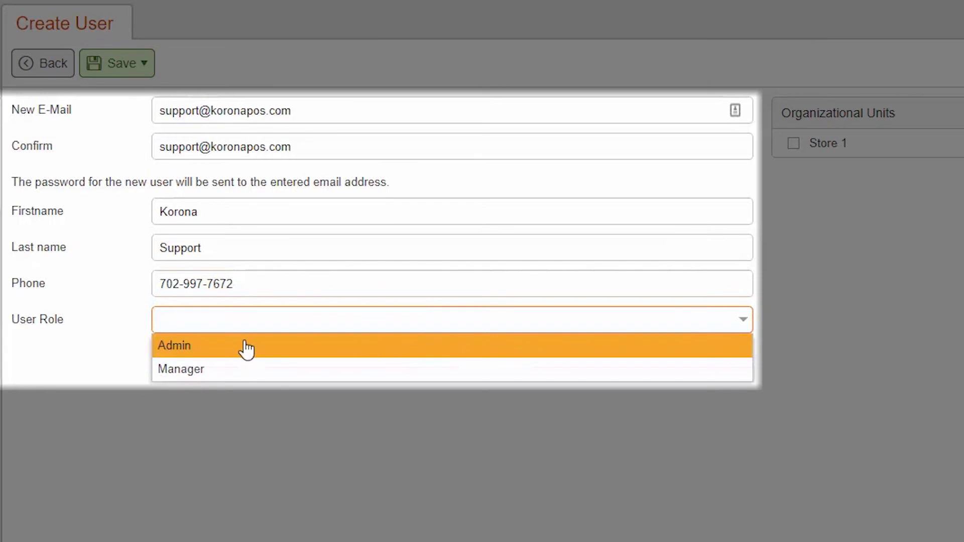
pyautogui.click(226, 370)
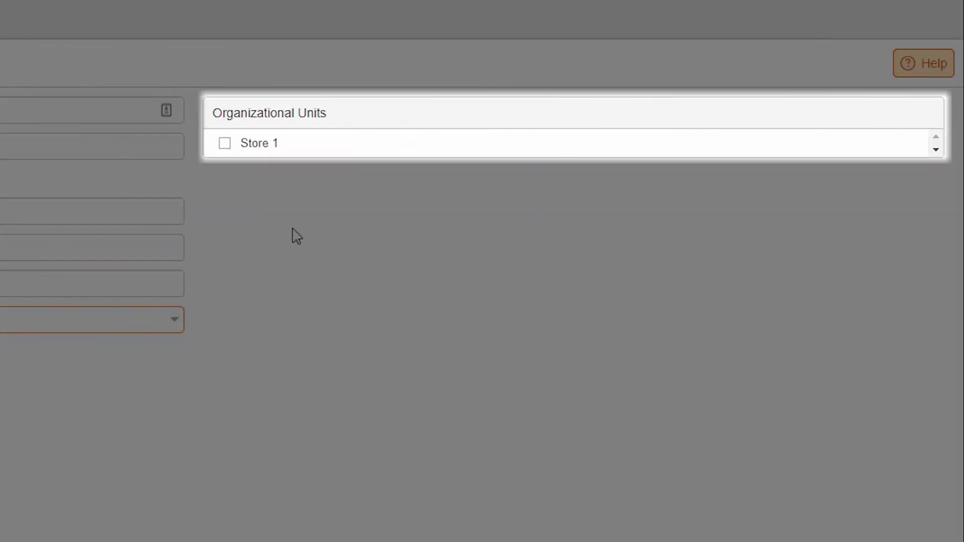
# Give the new user access to Store 1, then open your own account menu
pyautogui.click(225, 144)
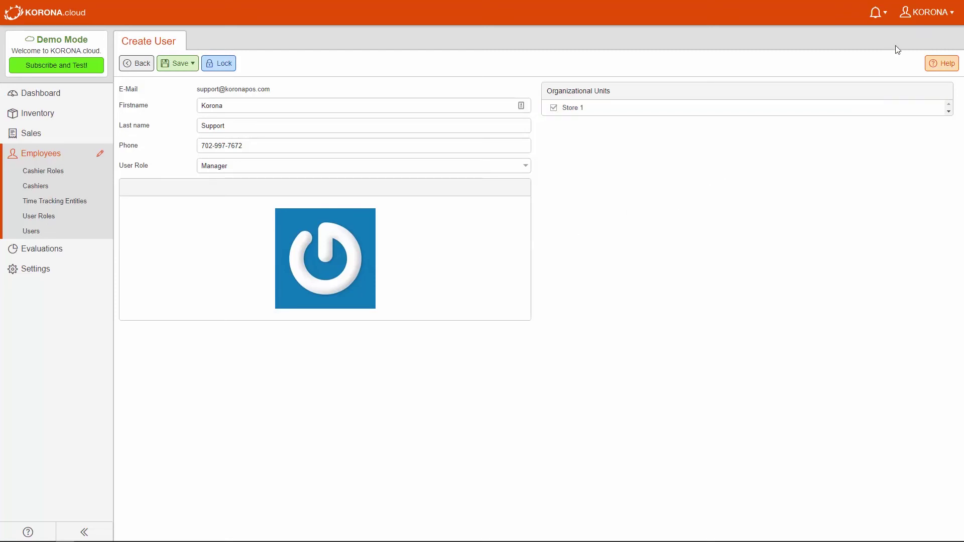
pyautogui.click(926, 13)
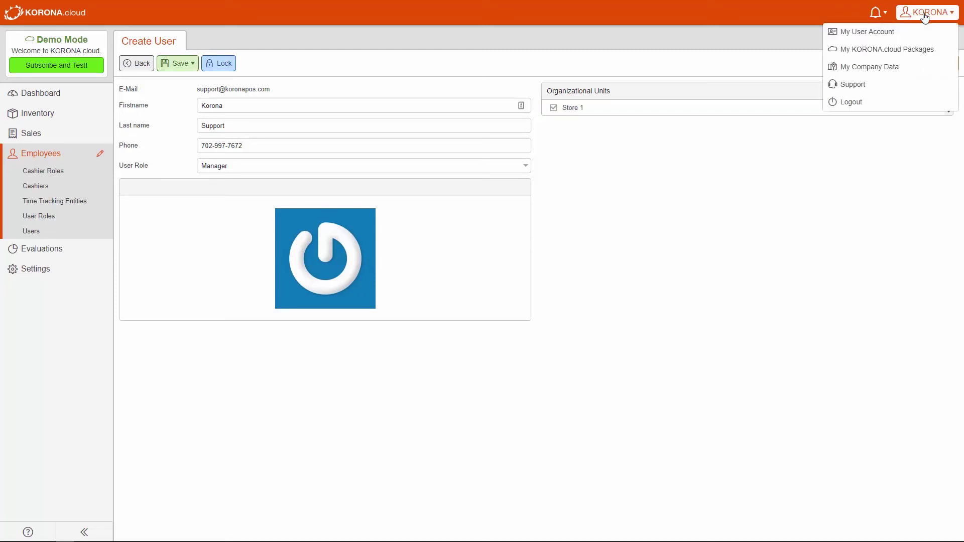
# From your own user account, start a password change by entering a new password
pyautogui.click(896, 33)
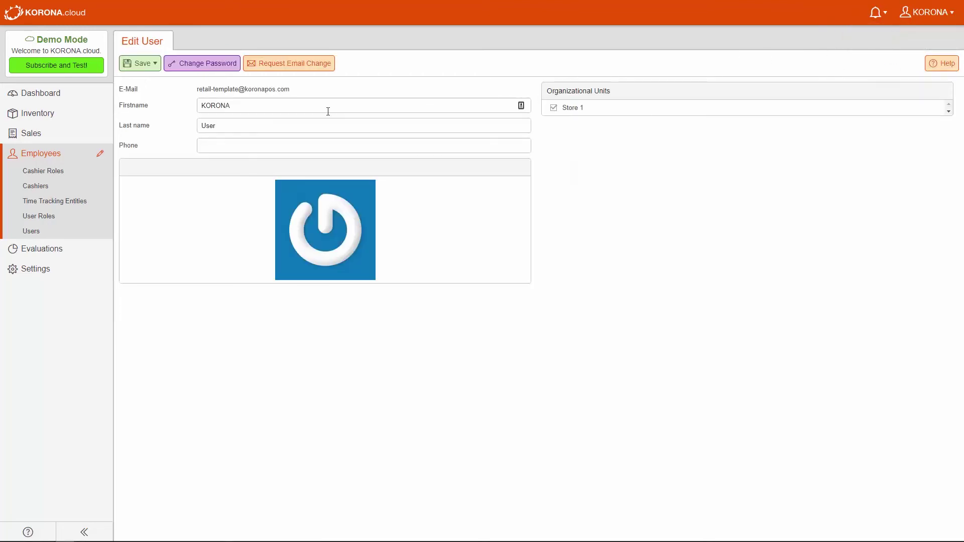
pyautogui.click(204, 66)
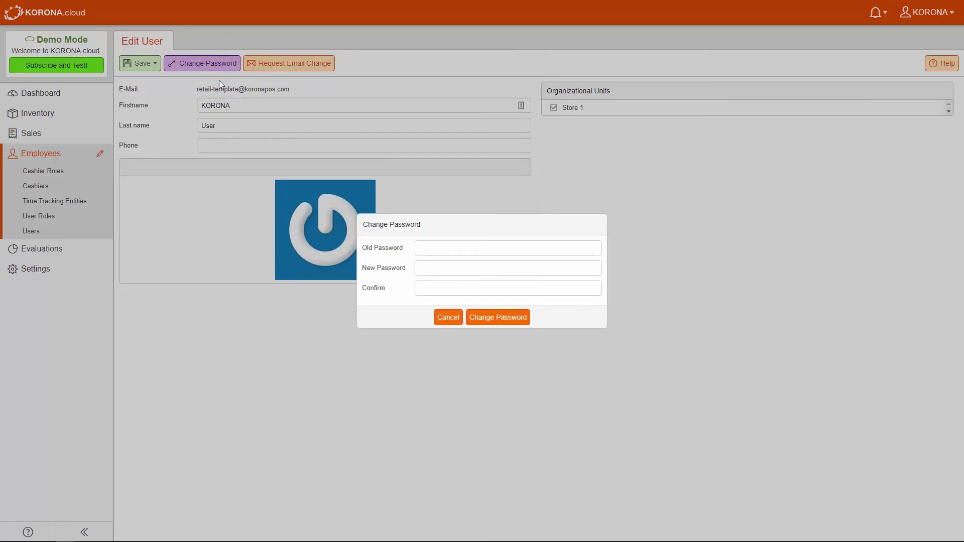
pyautogui.click(502, 267)
pyautogui.write('*******')
pyautogui.press('Tab')
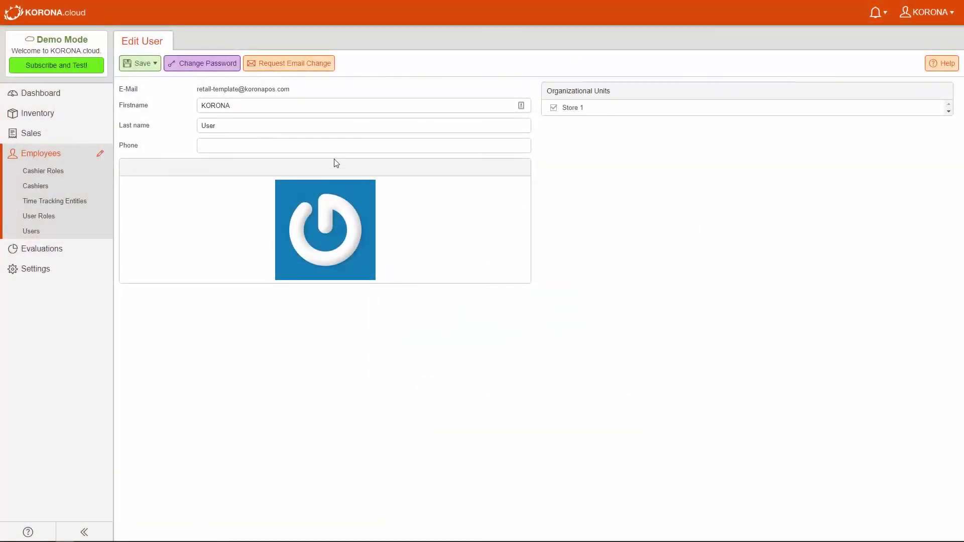
# Open the Request Email Change dialog from the Edit User page
pyautogui.click(282, 64)
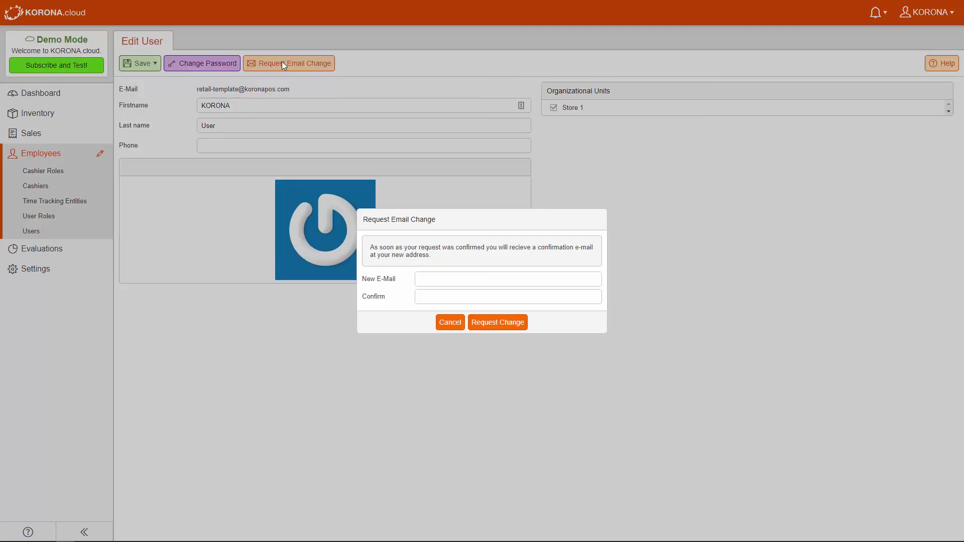